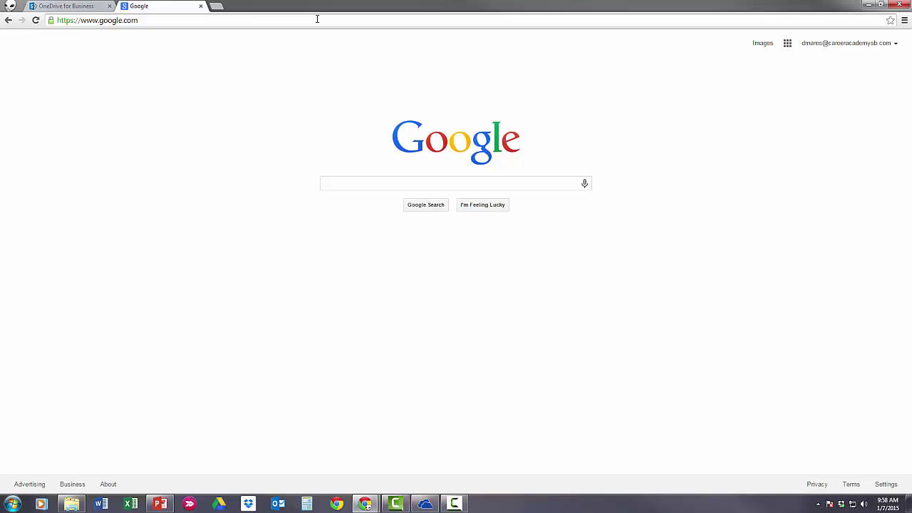
Launch OneDrive for Business from Start > All Programs > Microsoft Office 2013
click(12, 504)
click(22, 467)
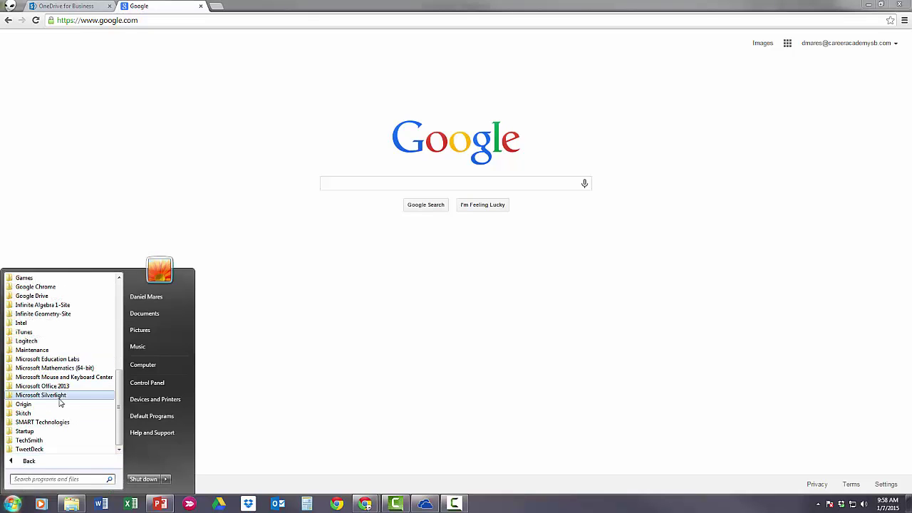
click(61, 383)
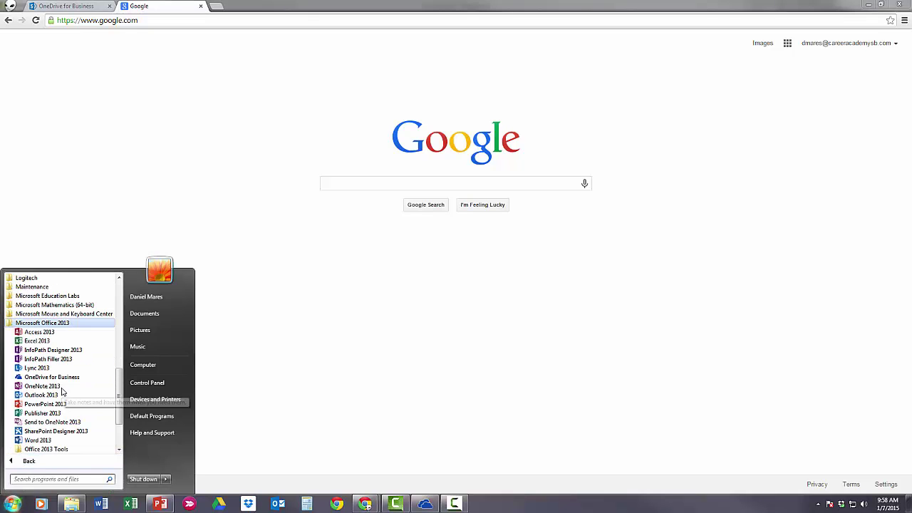
click(63, 381)
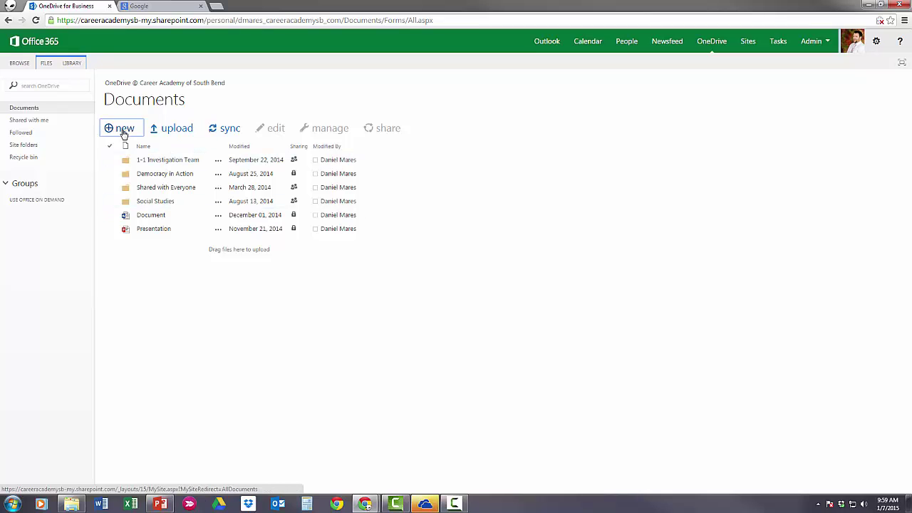
Upload the Desktop photo James_R_Browning_Courthouse_Courtroom_1 into the Documents library
click(125, 131)
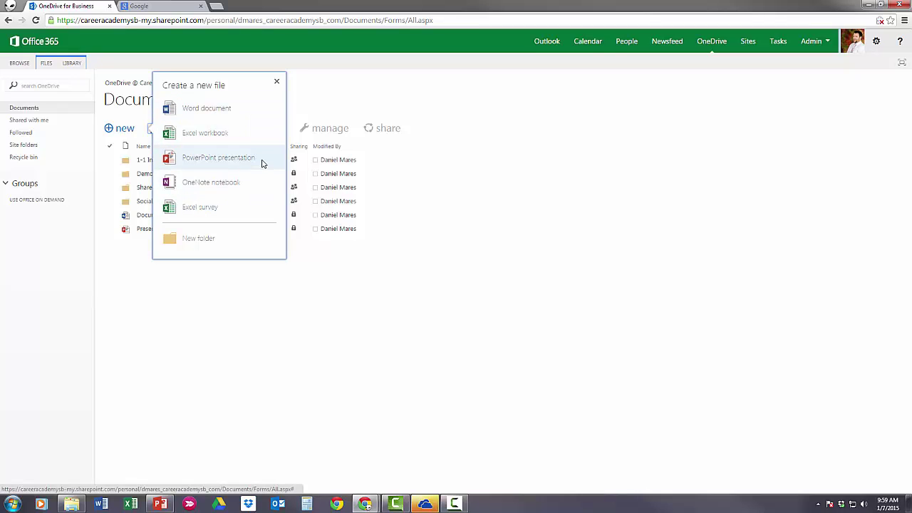
click(278, 85)
click(171, 130)
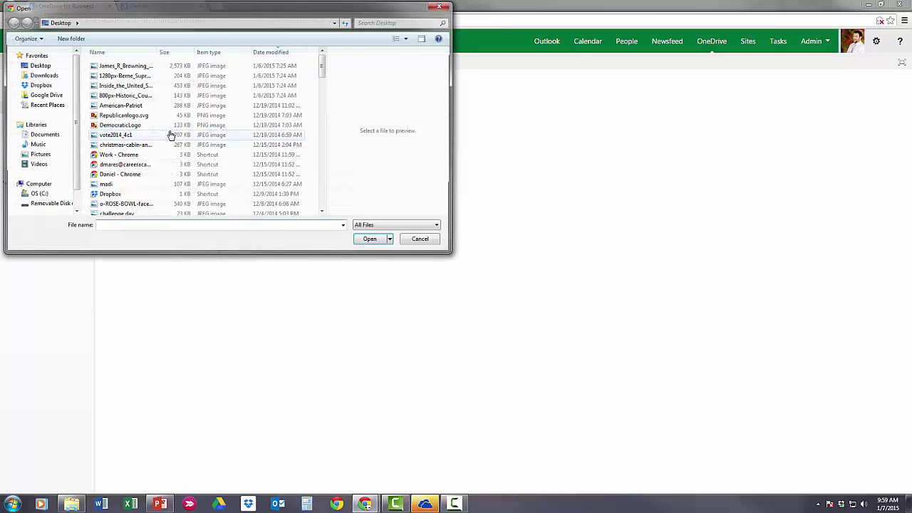
click(125, 66)
click(377, 241)
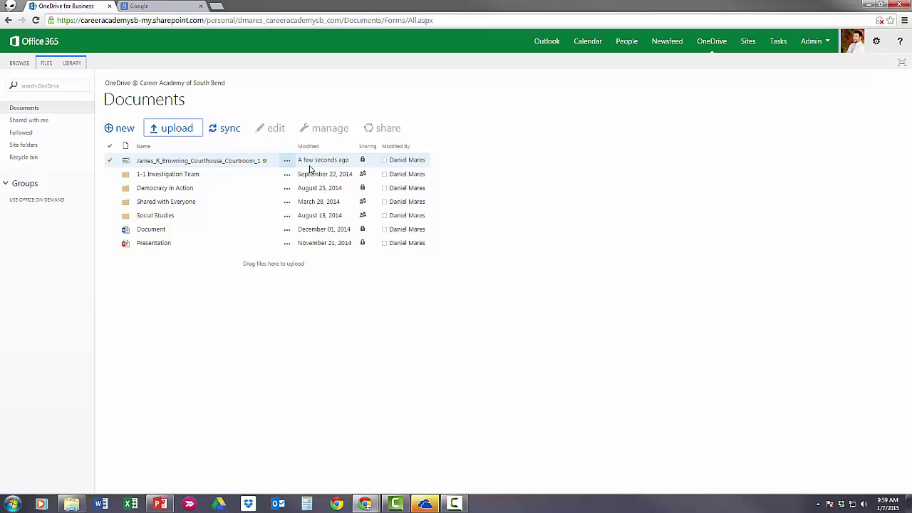
click(231, 133)
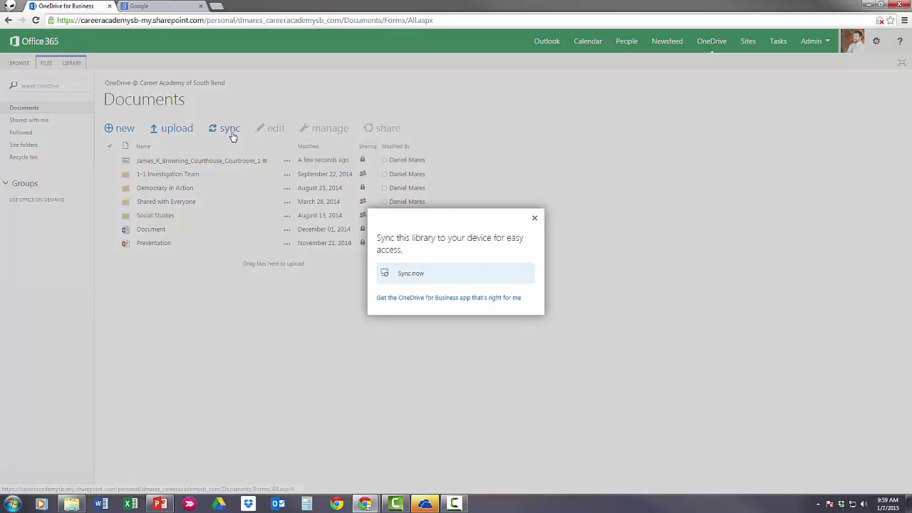
click(535, 218)
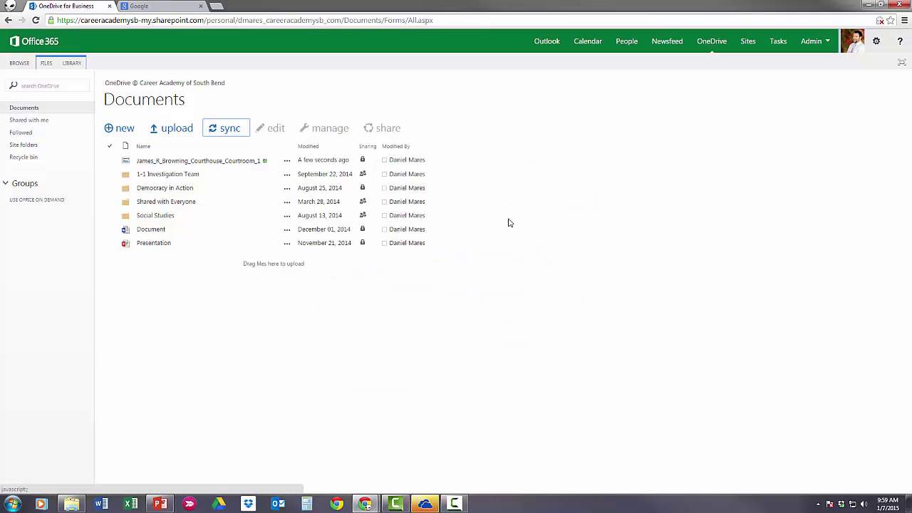
click(109, 161)
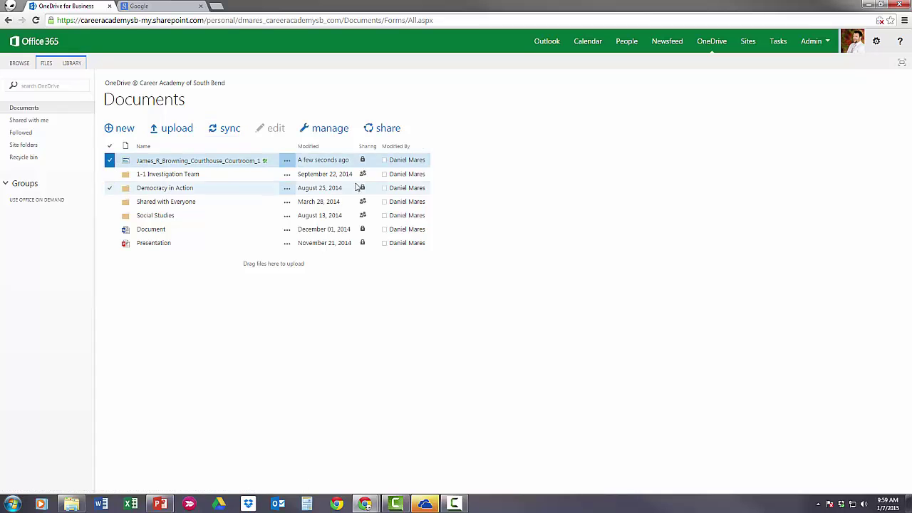
click(335, 133)
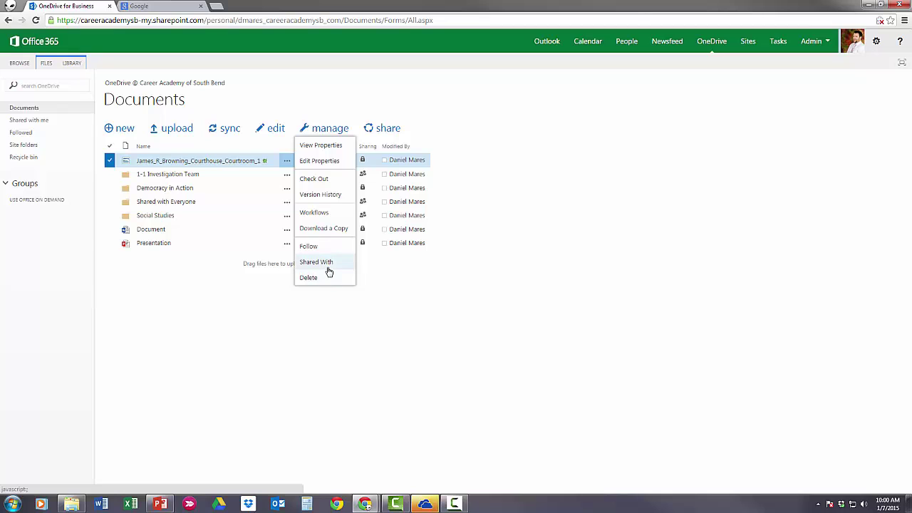
Open sharing for the courthouse photo and enter an invitee's name
click(385, 129)
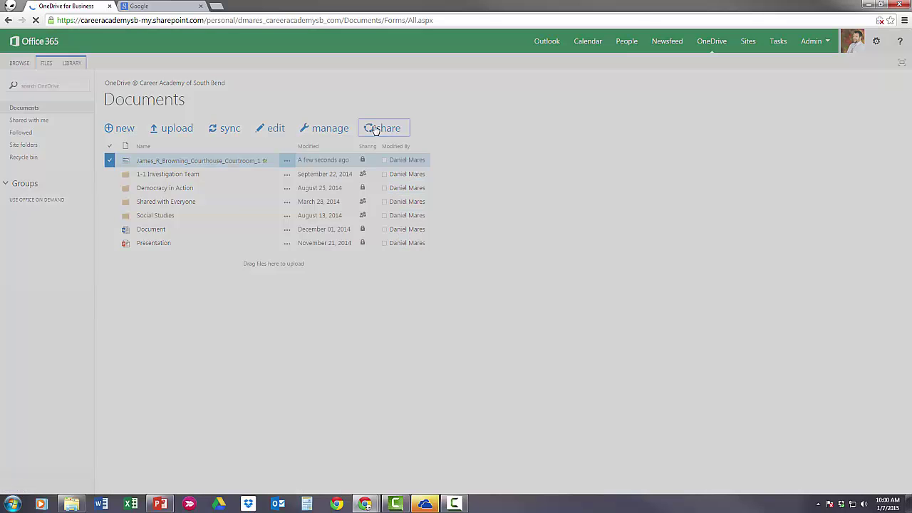
click(421, 229)
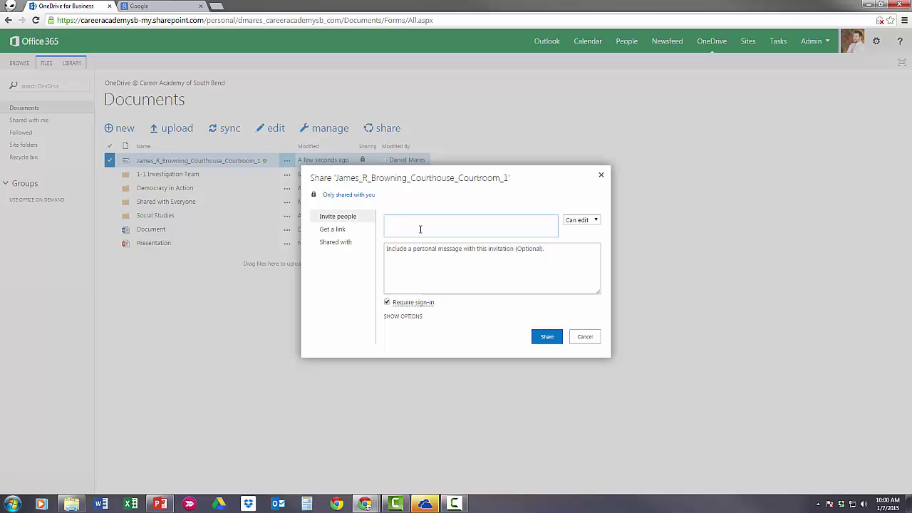
text(bhuntwer)
key(BackSpace)
key(BackSpace)
key(BackSpace)
text(er)
Create a view-only guest link for the photo and check who it's shared with
click(332, 229)
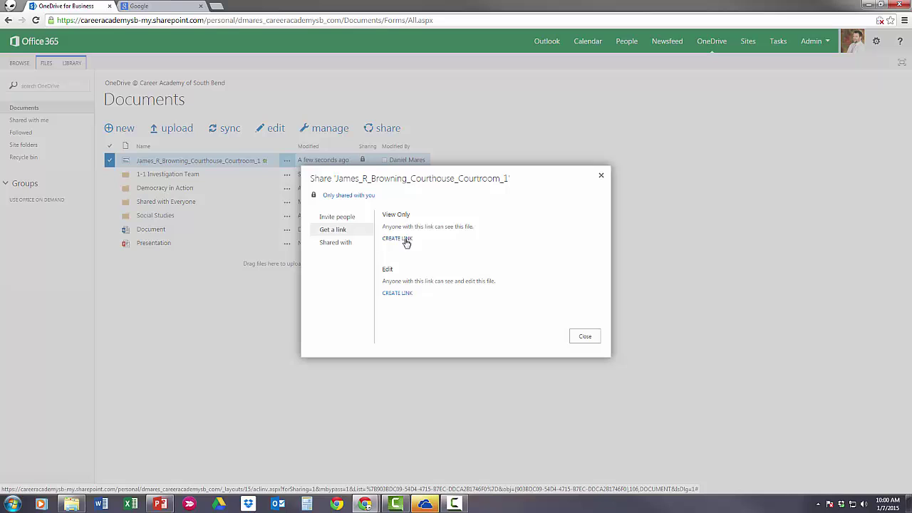
click(405, 239)
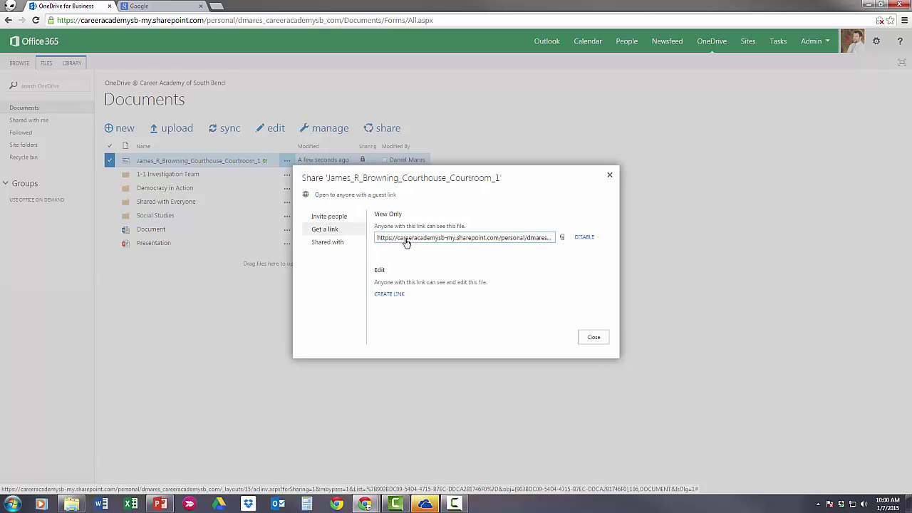
click(421, 235)
click(340, 244)
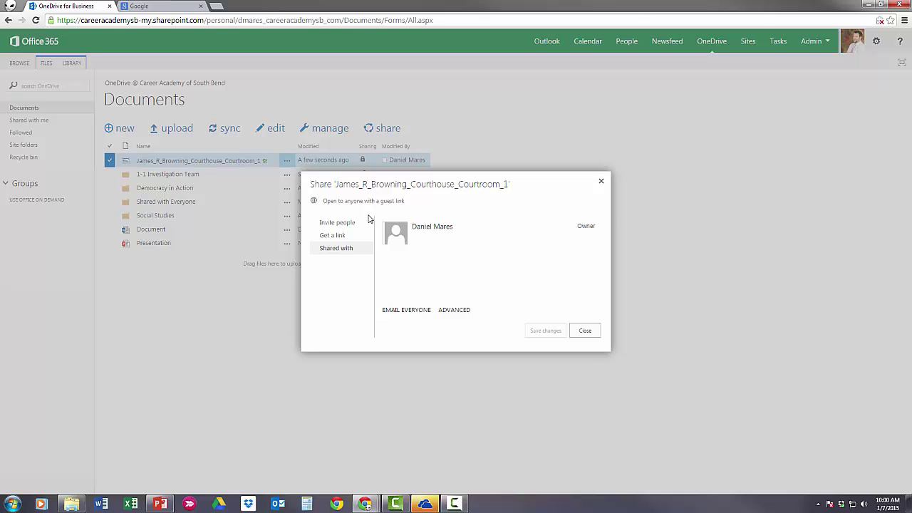
click(339, 236)
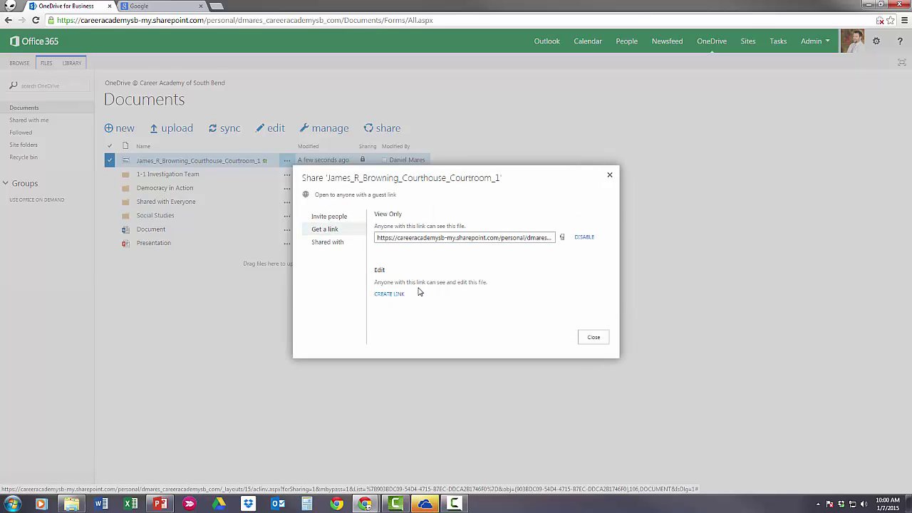
Disable the view link, then create an Edit link and disable it as well
click(584, 239)
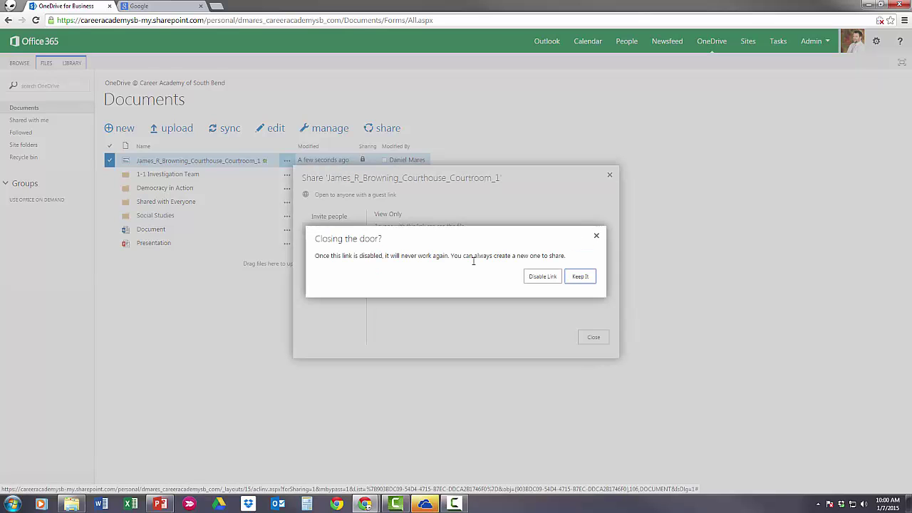
click(540, 278)
click(405, 295)
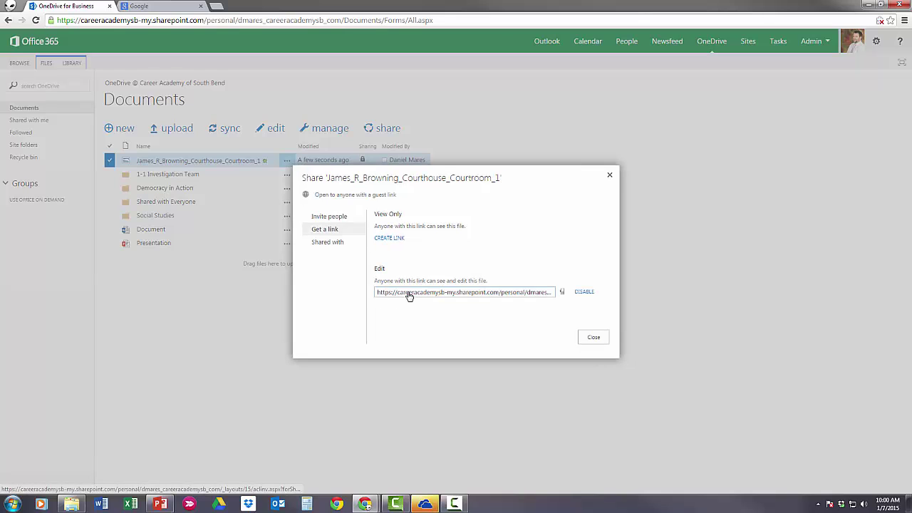
click(585, 292)
click(543, 278)
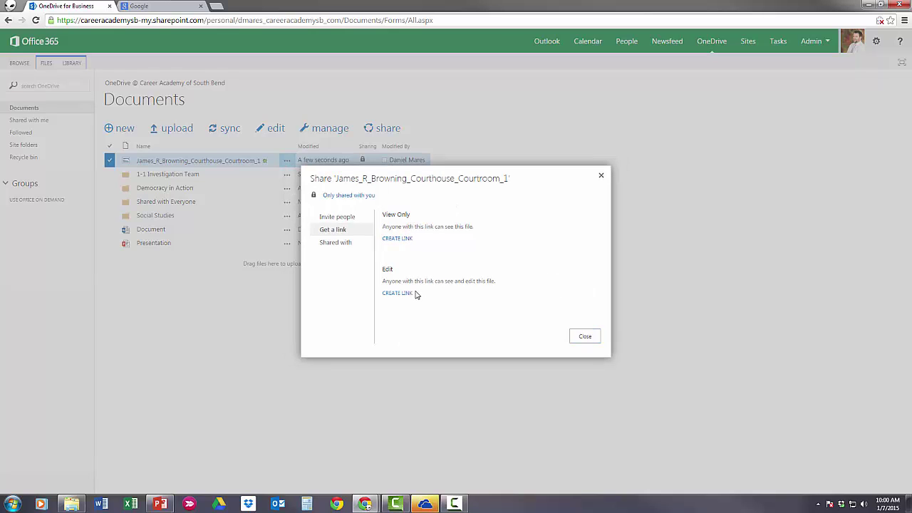
Copy the Documents library URL from Chrome into the sync dialog and choose Sync Now
click(585, 337)
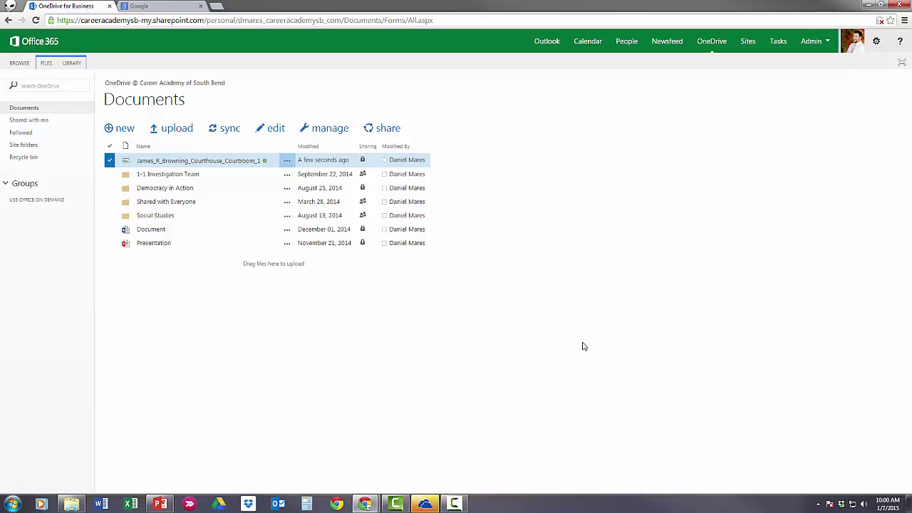
mouse_move(420, 506)
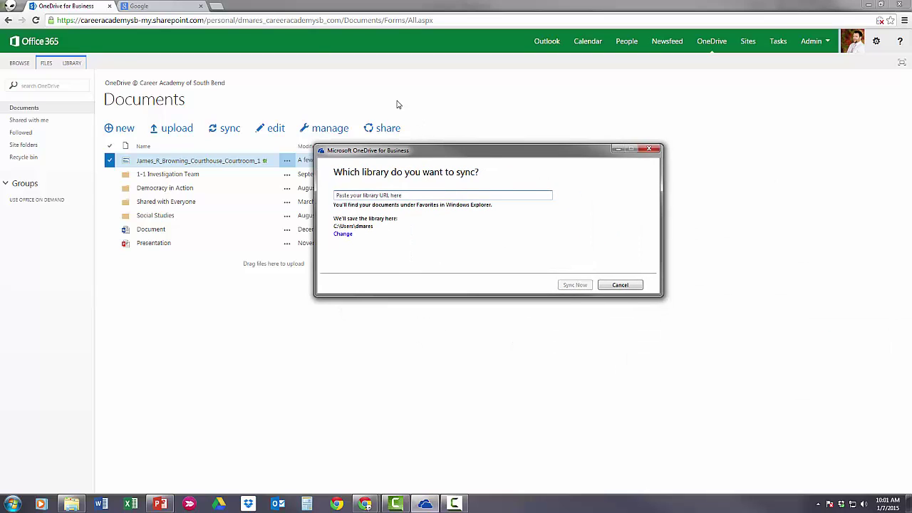
click(278, 20)
click(277, 20)
key(ctrl+c)
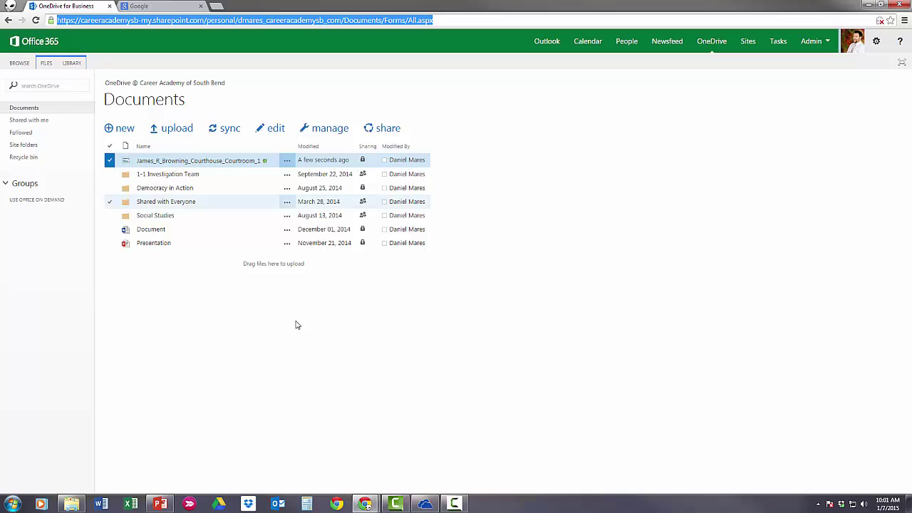
click(426, 504)
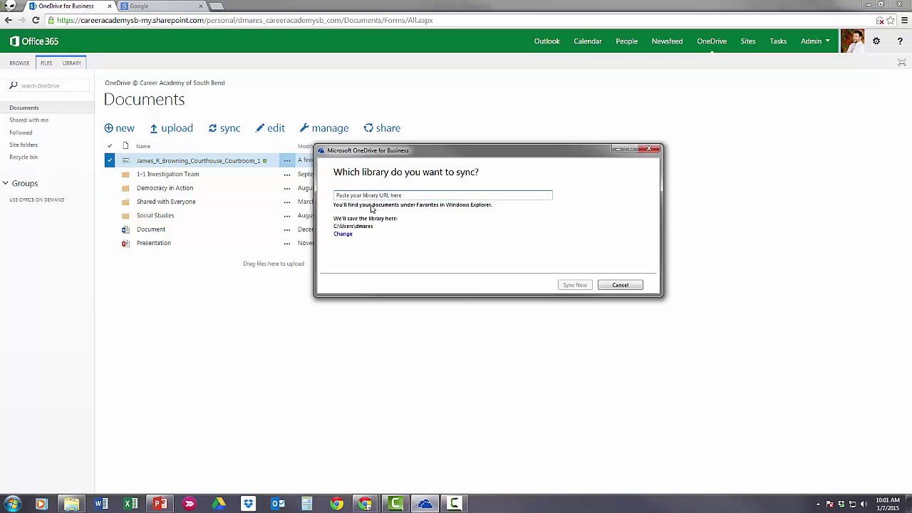
key(ctrl+v)
click(576, 286)
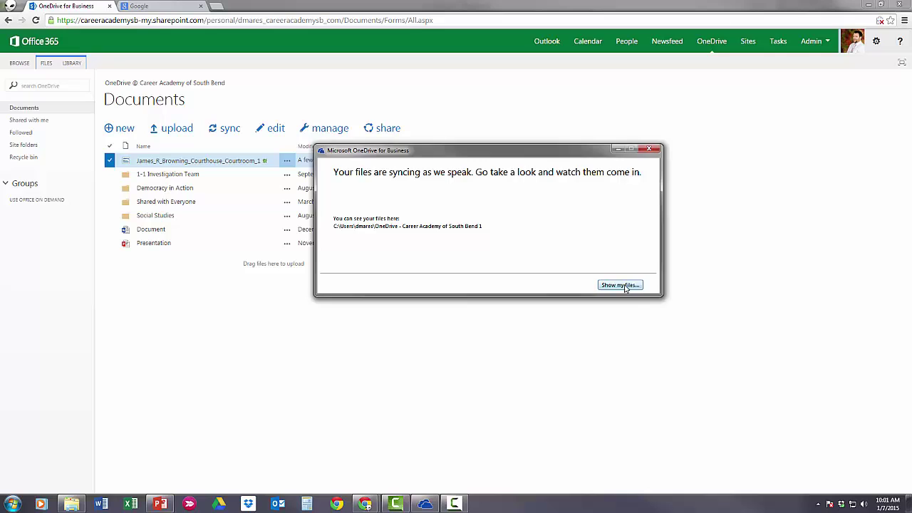
Open the synced folder in Explorer and preview the James_R_Browning_Courthouse_Courtroom_1 photo
click(626, 288)
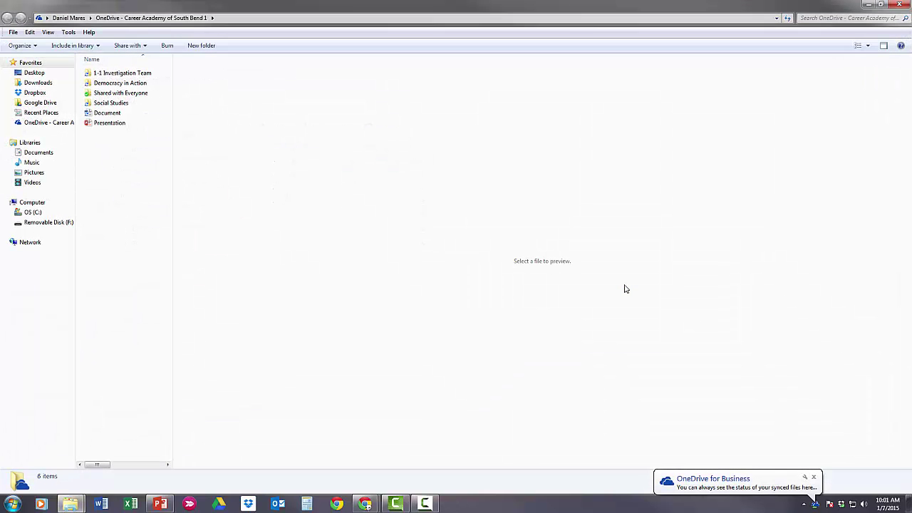
click(121, 73)
click(123, 83)
click(125, 93)
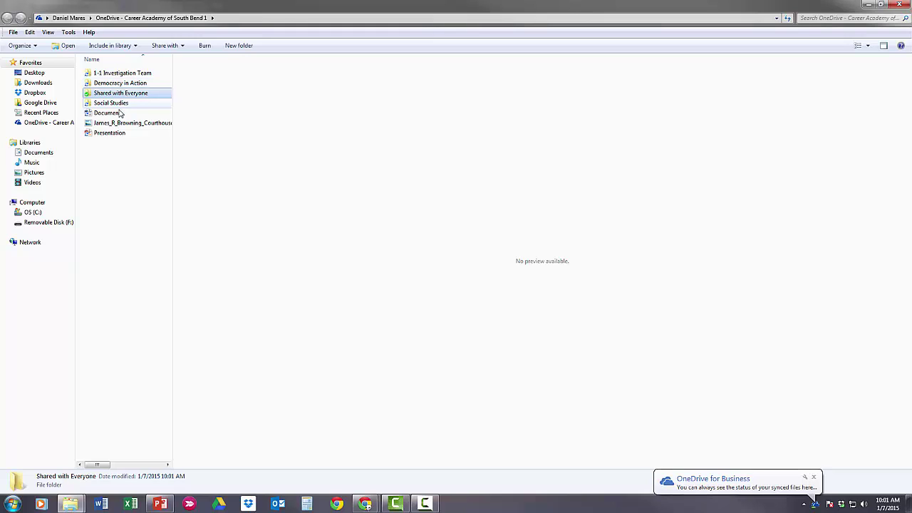
click(120, 122)
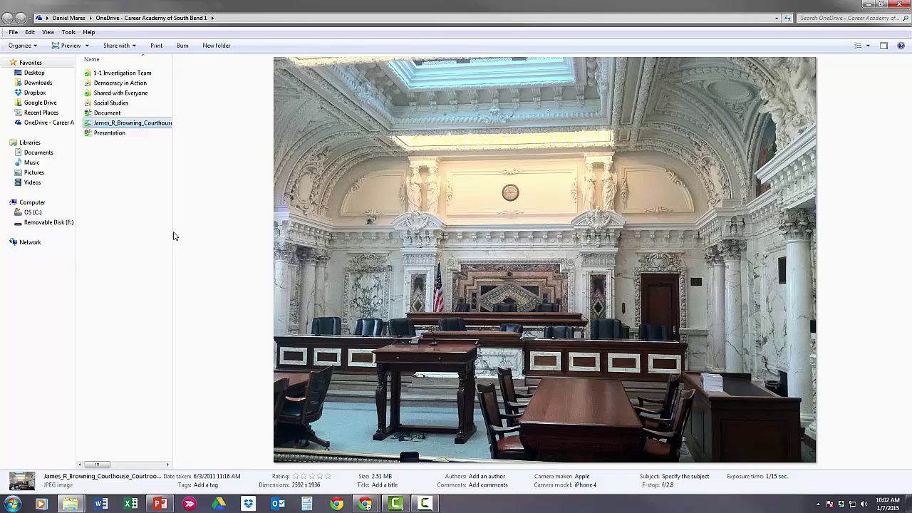
click(107, 95)
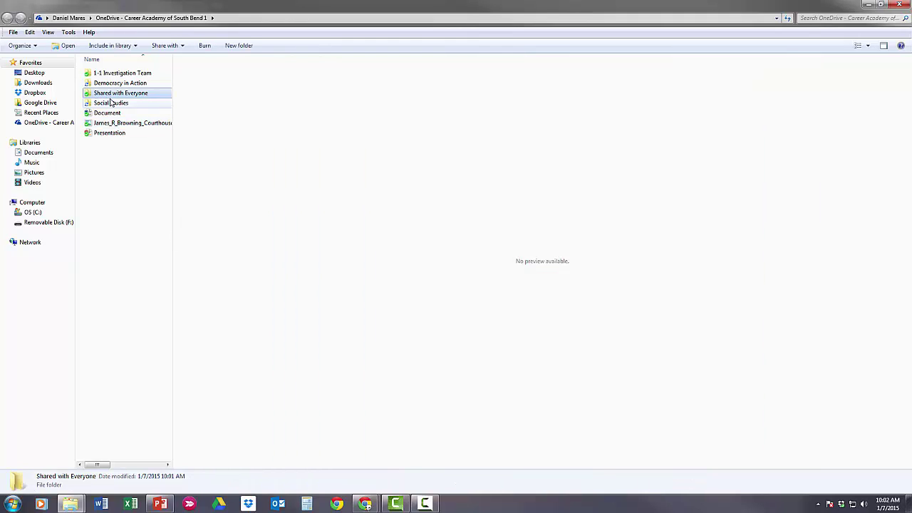
double_click(110, 102)
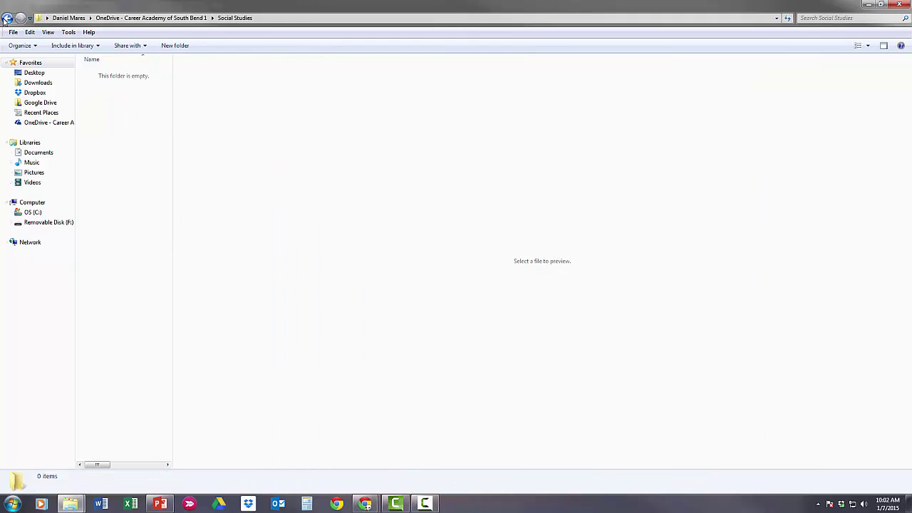
click(7, 18)
double_click(128, 74)
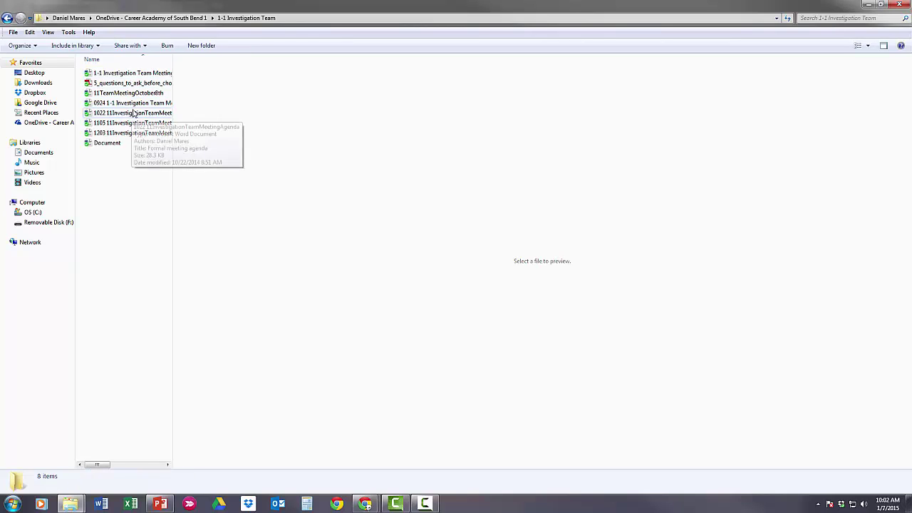
click(6, 19)
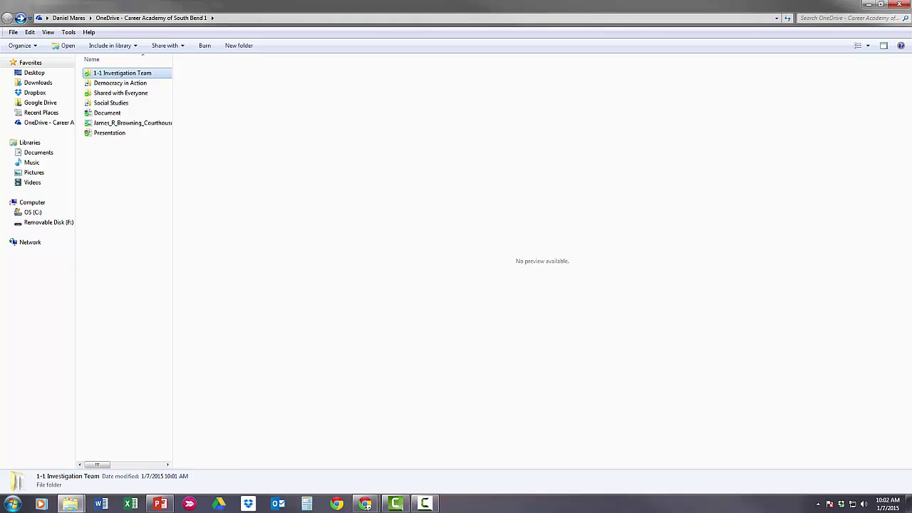
click(426, 506)
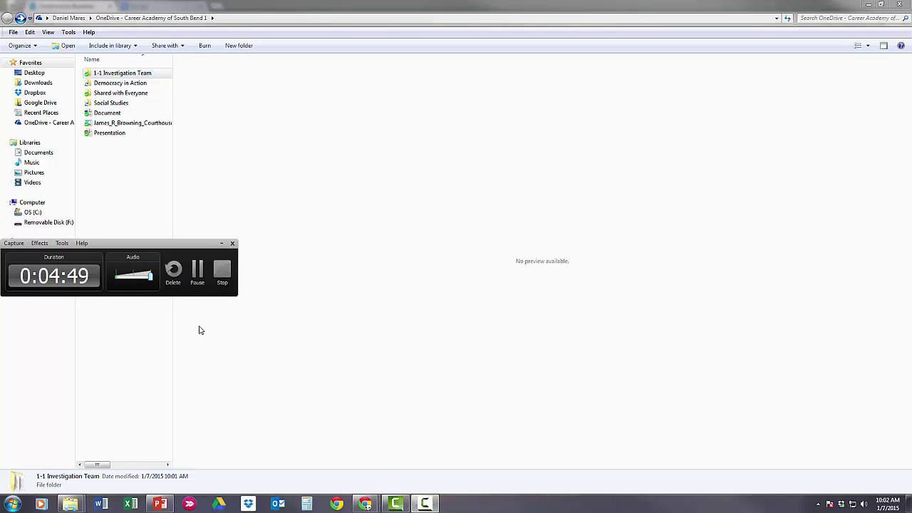